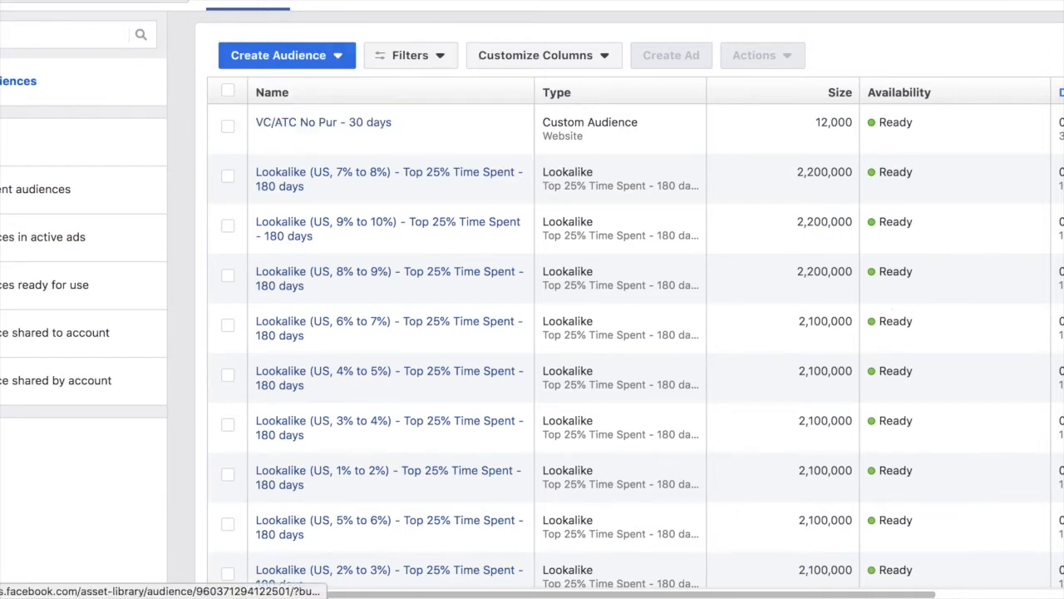
left_click(1, 1)
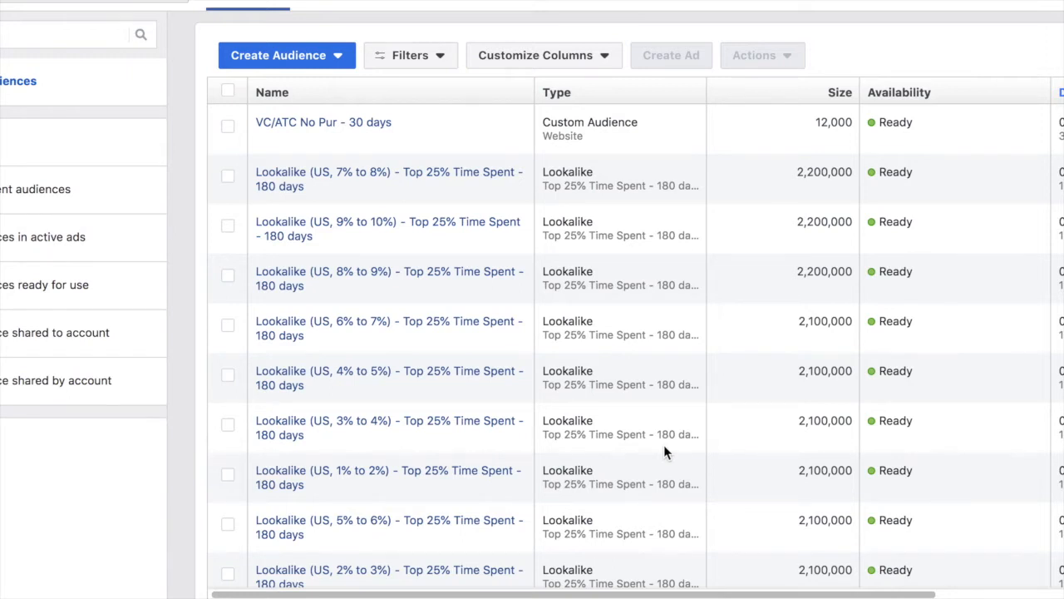
scroll(664, 451, "down", 3)
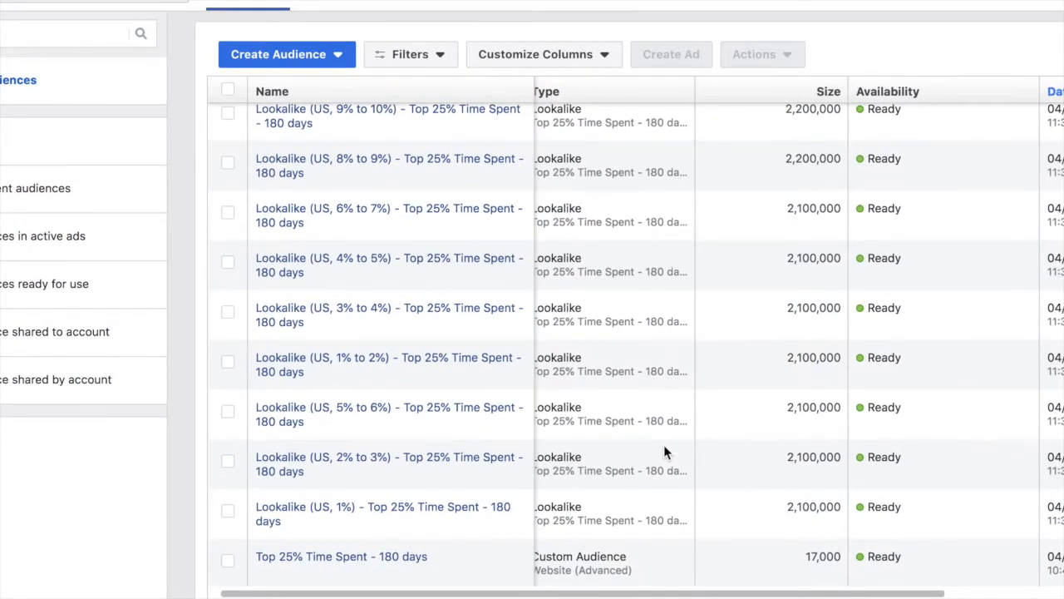
scroll(663, 452, "up", 3)
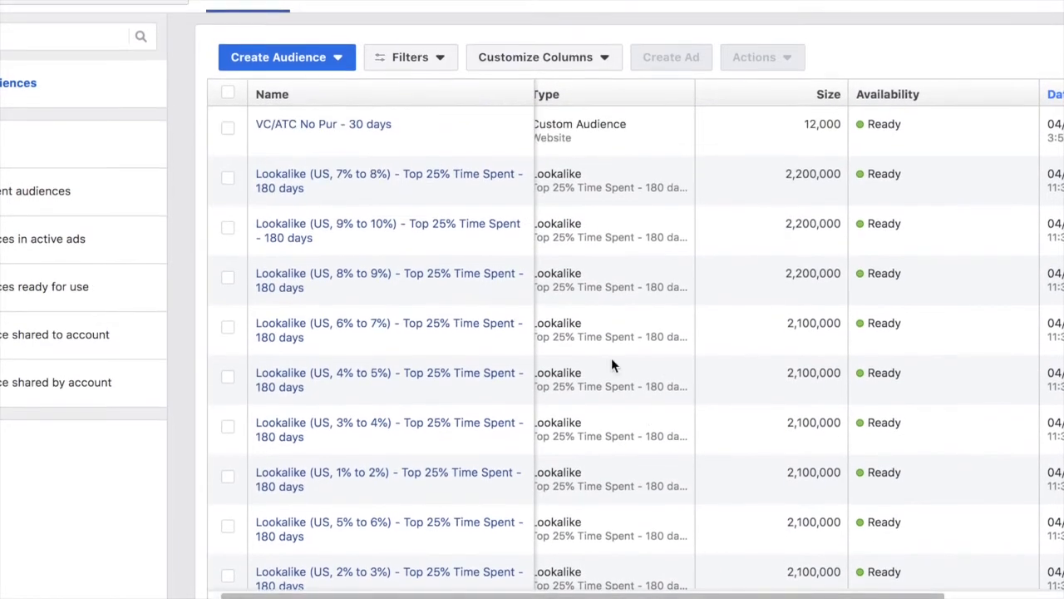
Start a new custom audience based on website traffic.
left_click(333, 65)
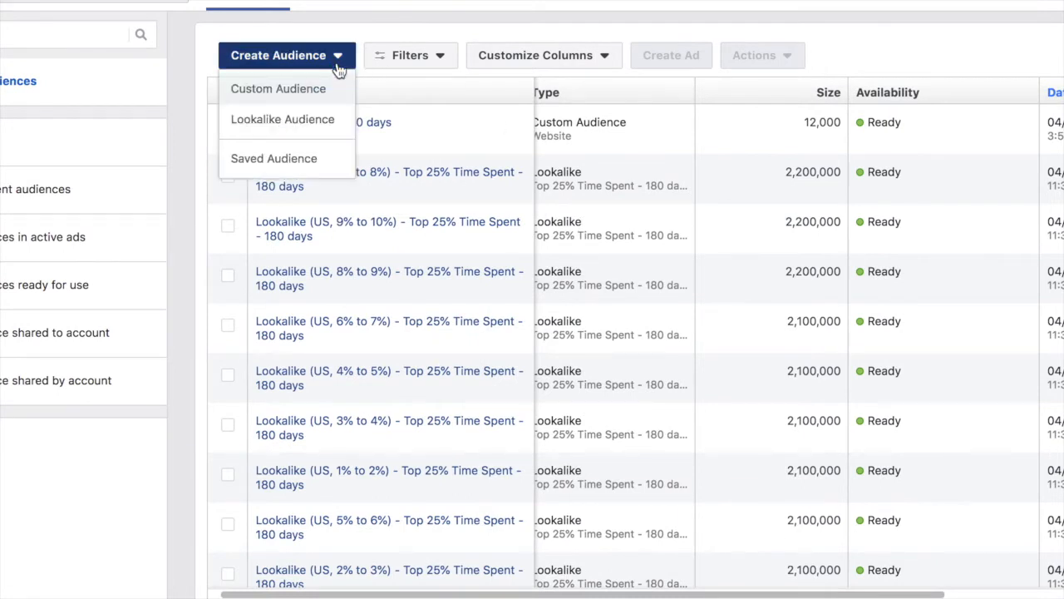
left_click(257, 98)
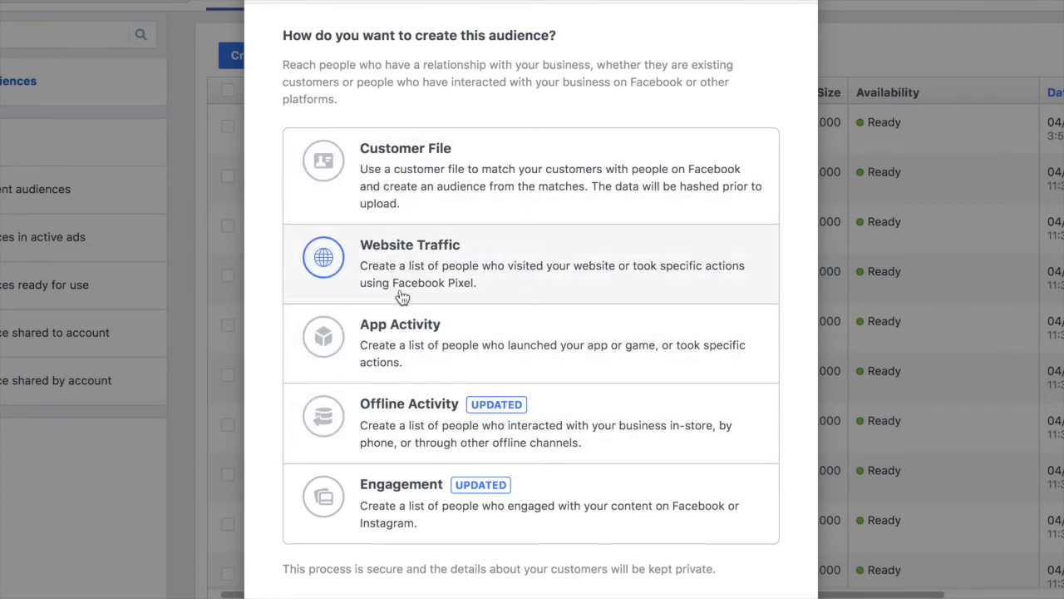
left_click(396, 258)
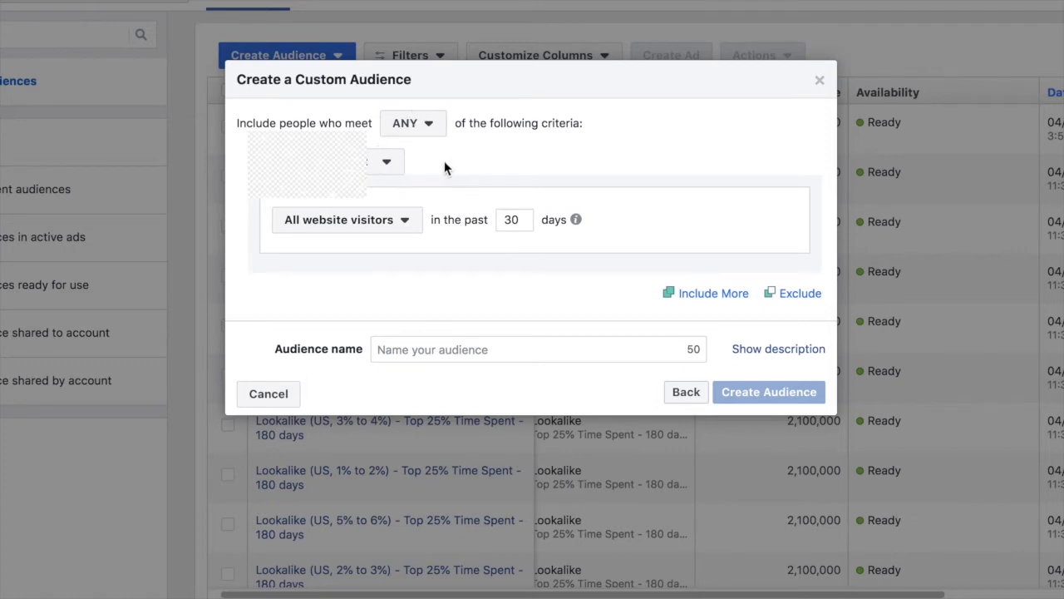
Review the visitor criteria and website events available for defining the custom audience.
left_click(411, 225)
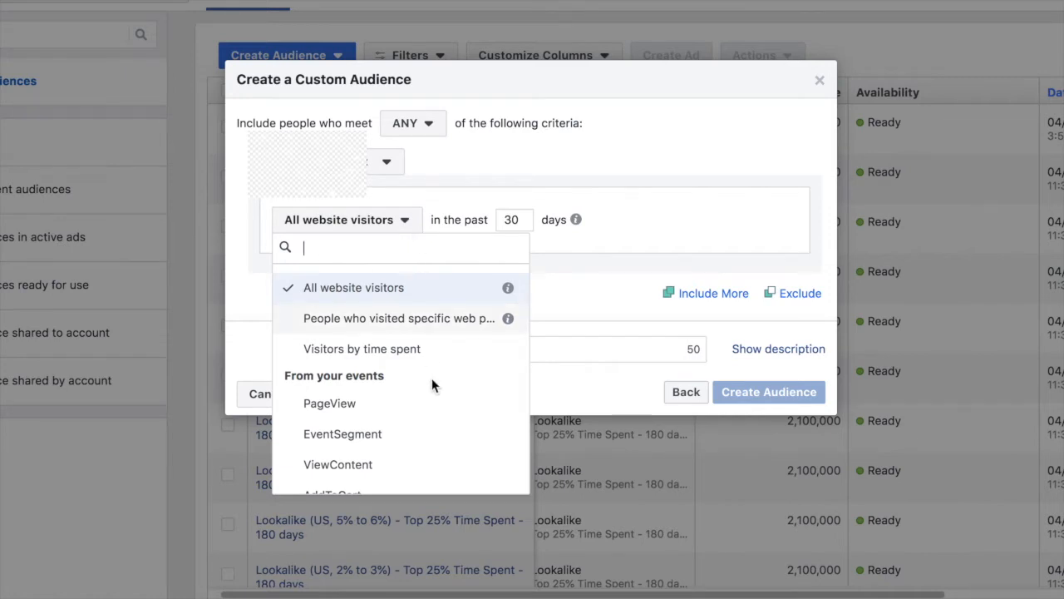
scroll(379, 305, "down", 2)
scroll(378, 306, "down", 3)
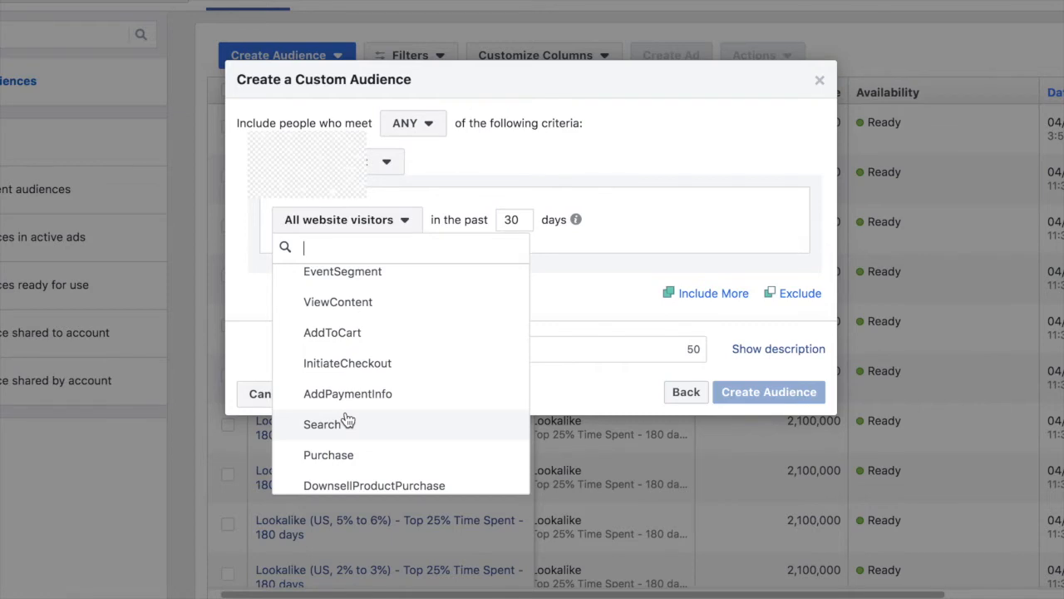
scroll(347, 422, "up", 3)
scroll(347, 422, "up", 1)
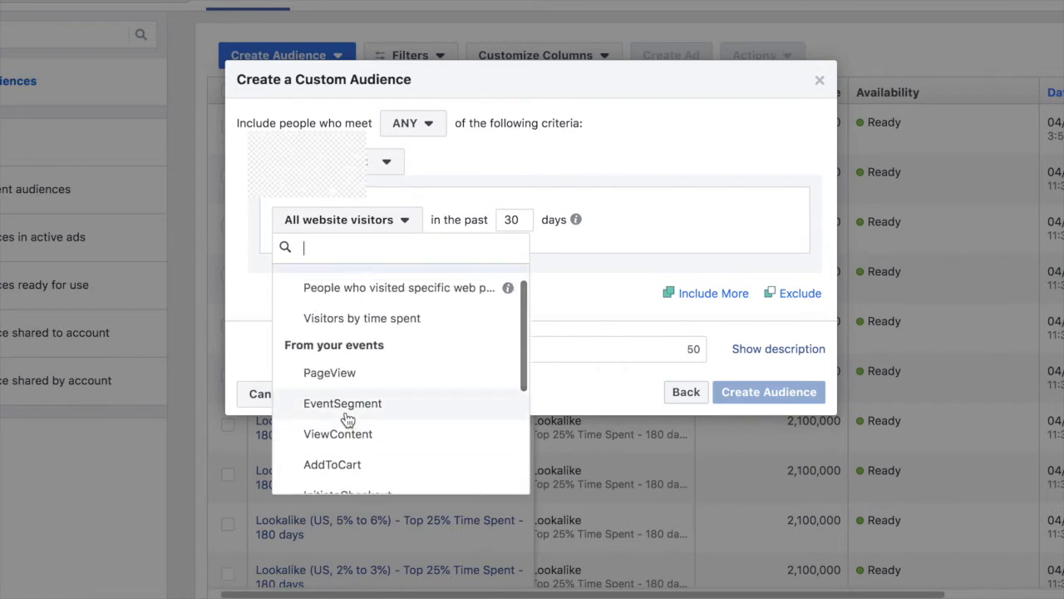
scroll(347, 422, "down", 2)
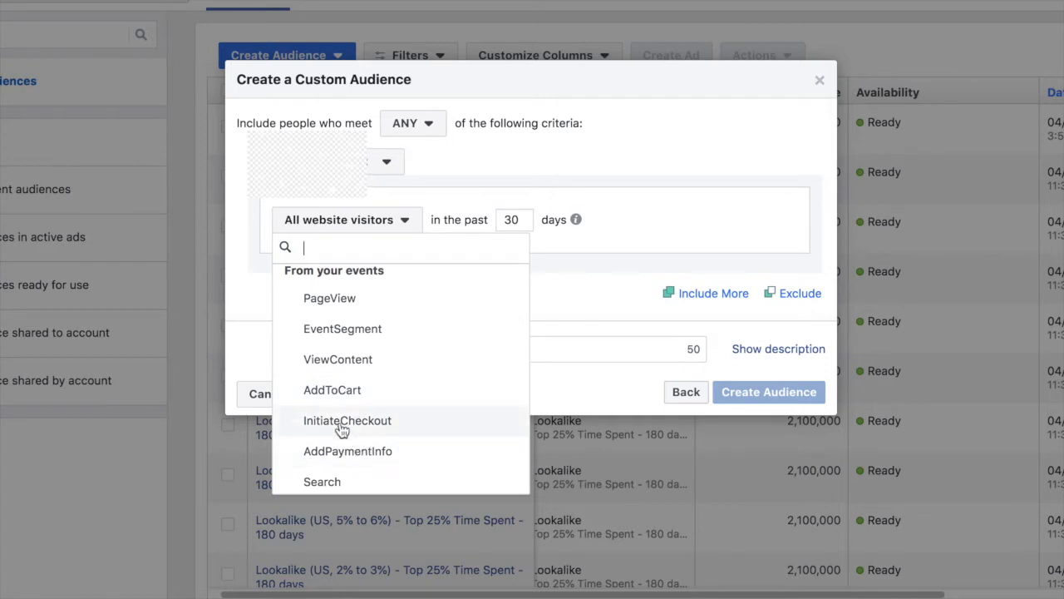
scroll(345, 449, "down", 2)
scroll(345, 449, "up", 2)
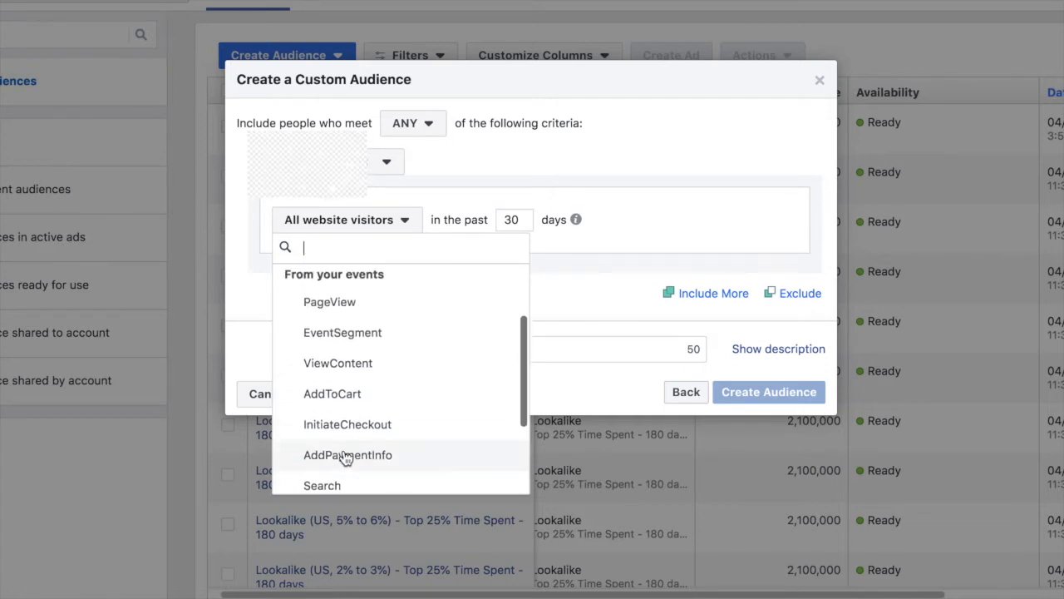
scroll(327, 336, "down", 3)
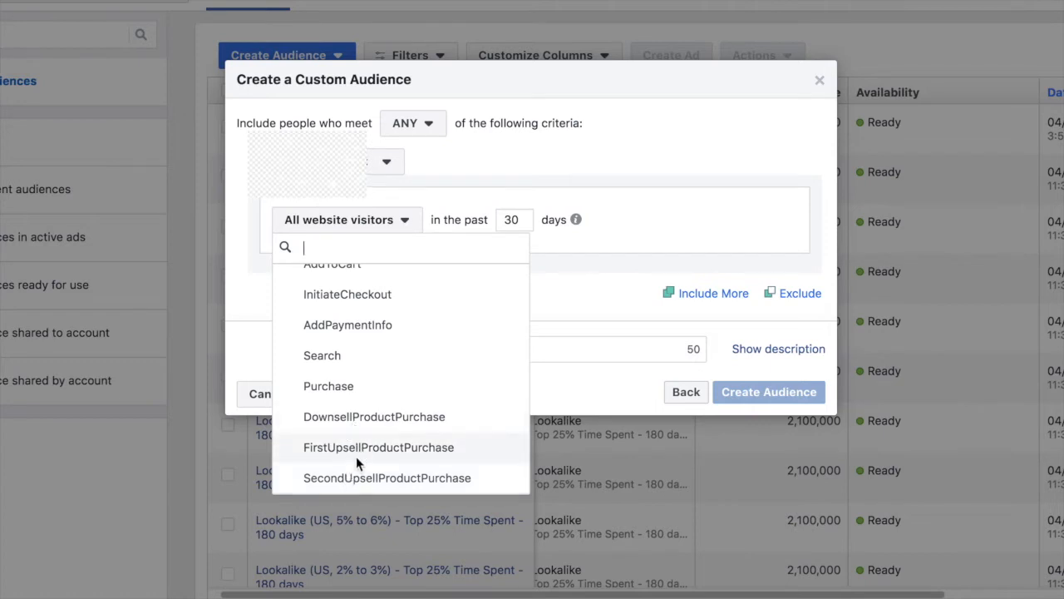
scroll(356, 459, "up", 2)
scroll(355, 457, "up", 1)
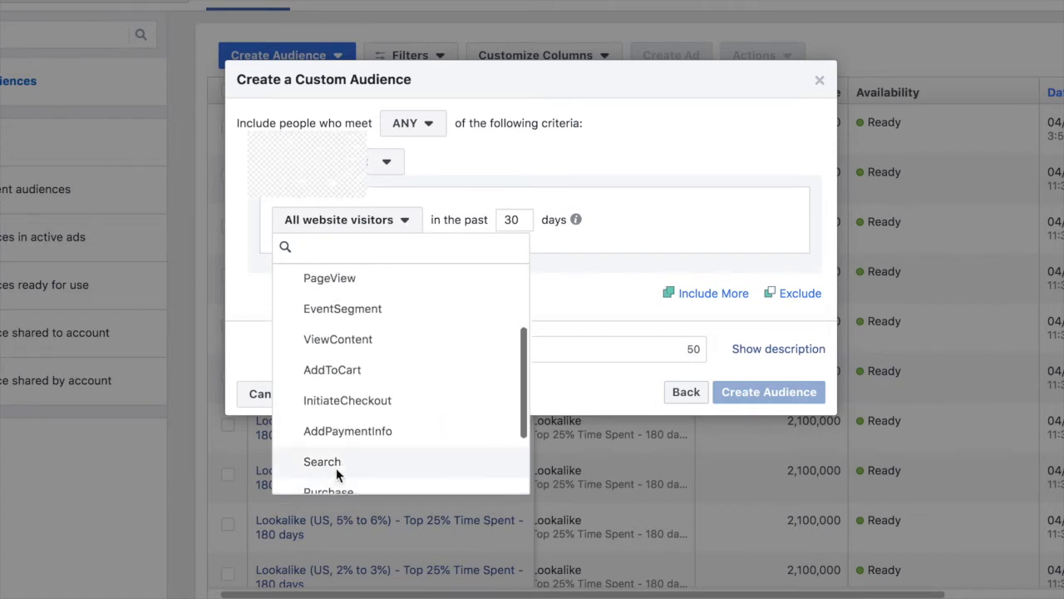
scroll(342, 491, "up", 3)
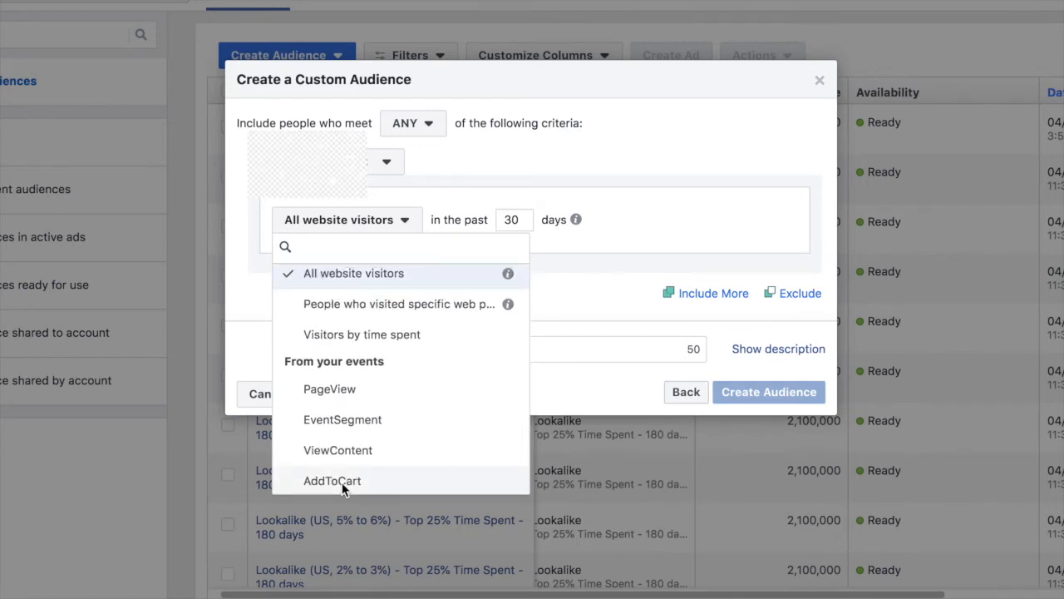
Use the ViewContent event as the audience criterion with a look-back period of 180 days.
scroll(343, 489, "down", 1)
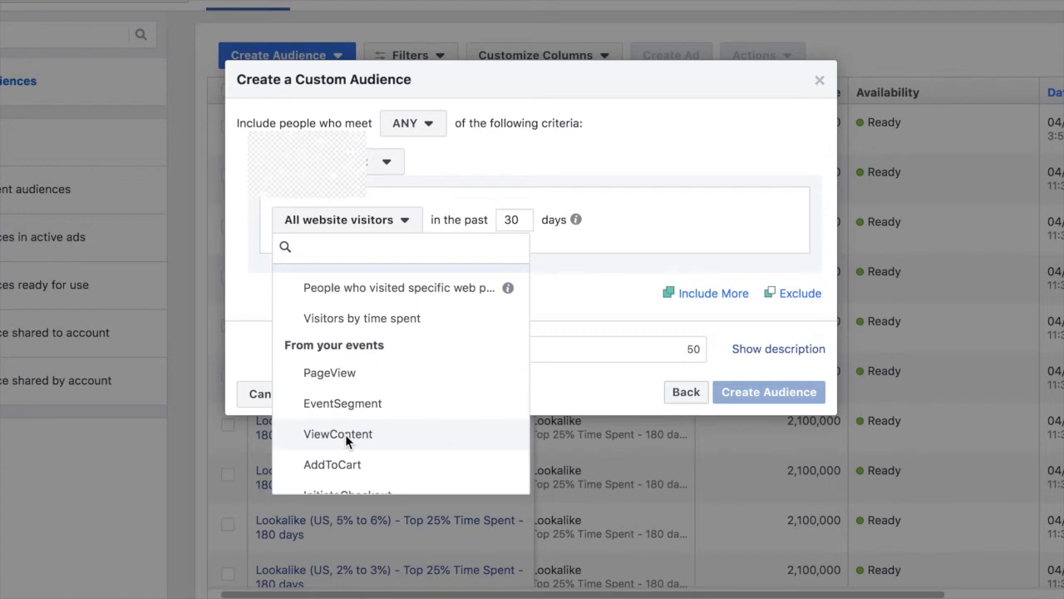
scroll(345, 434, "down", 1)
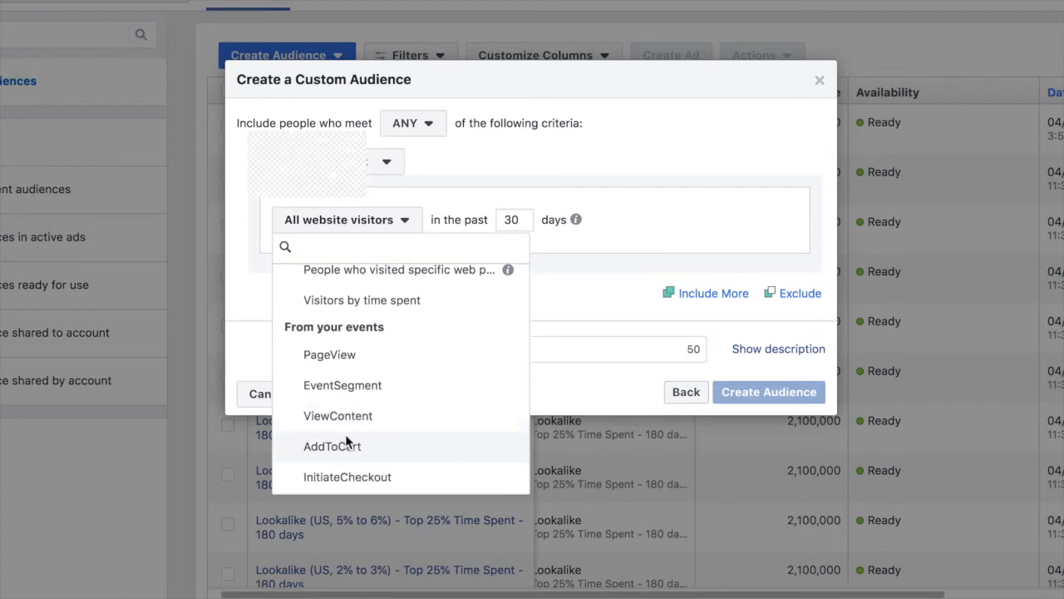
scroll(339, 460, "down", 1)
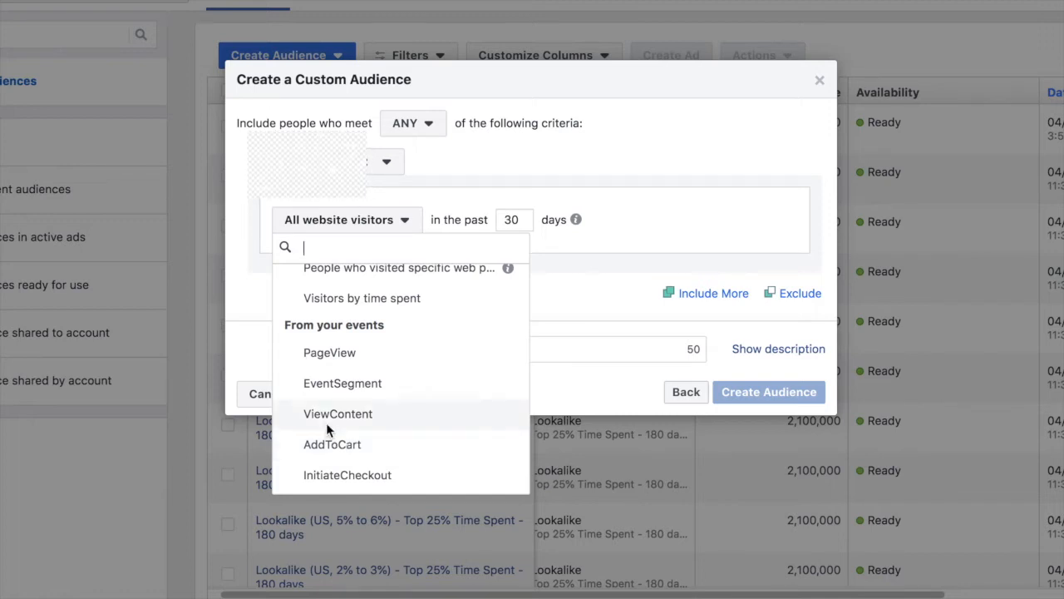
left_click(331, 421)
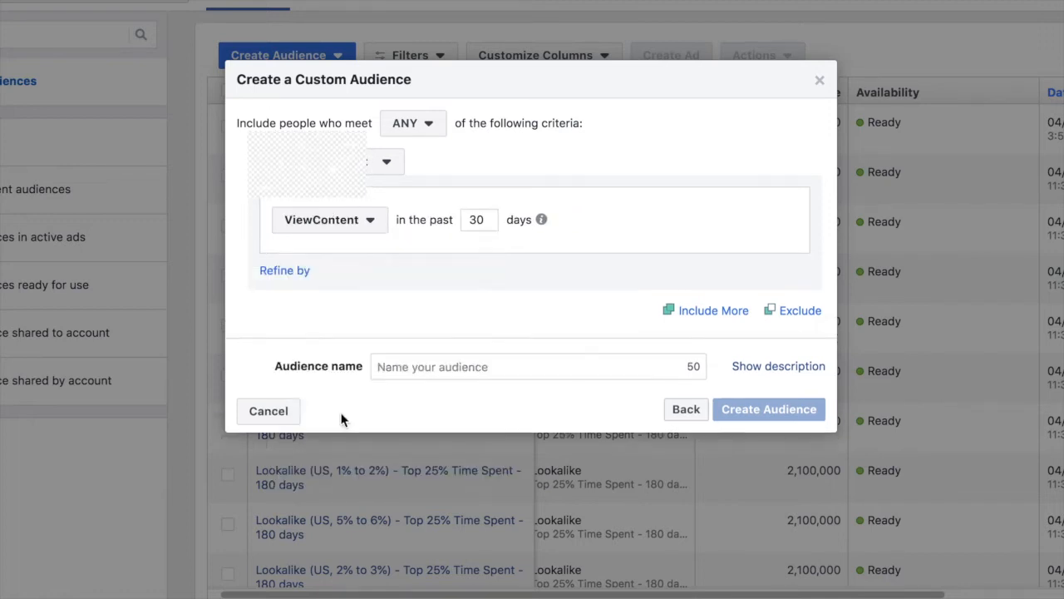
double_click(476, 219)
type("180")
Try look-back periods of 30, 60 and 90 days for the ViewContent event, ending with 180 days.
double_click(480, 219)
type("30")
key("BackSpace")
key("BackSpace")
type("60")
double_click(481, 219)
type("90")
double_click(481, 220)
type("180")
Name the custom audience "View Content - 180 days" and create it.
right_click(464, 366)
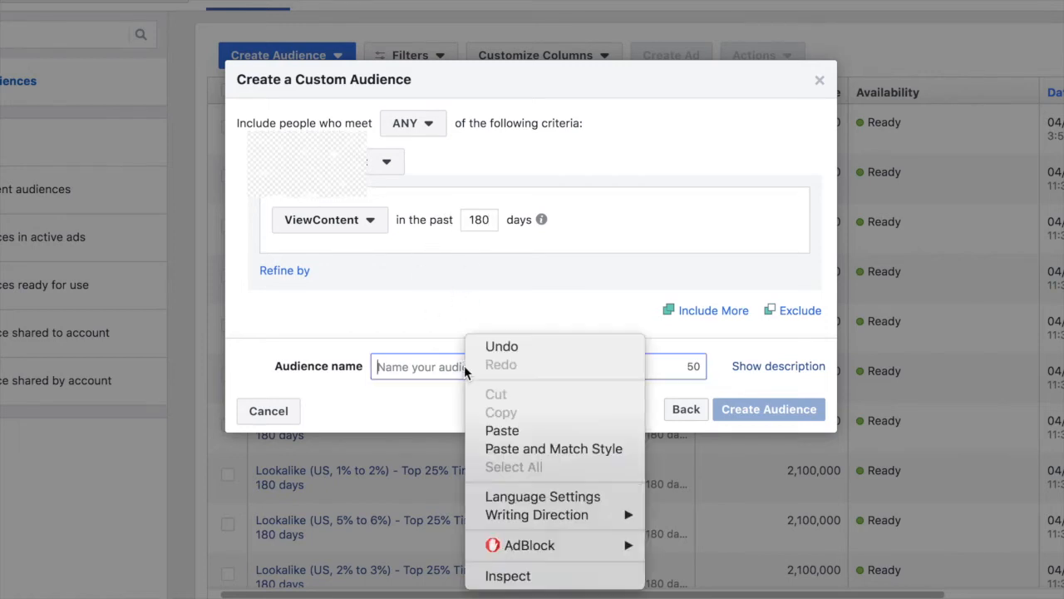
left_click(434, 374)
type("View Cn")
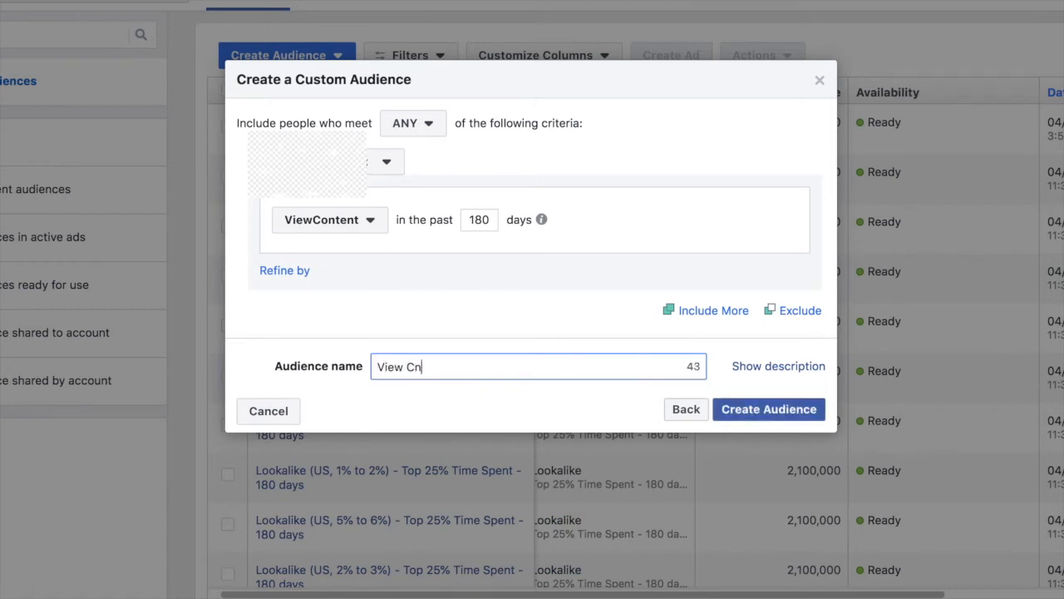
key("BackSpace")
type("ontent - 180 days")
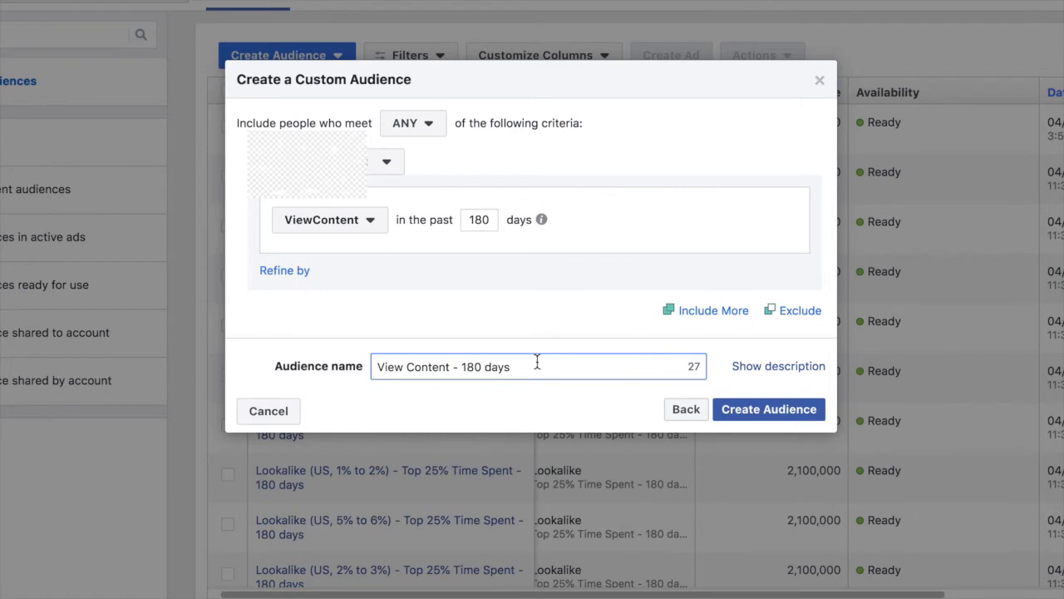
left_click(747, 411)
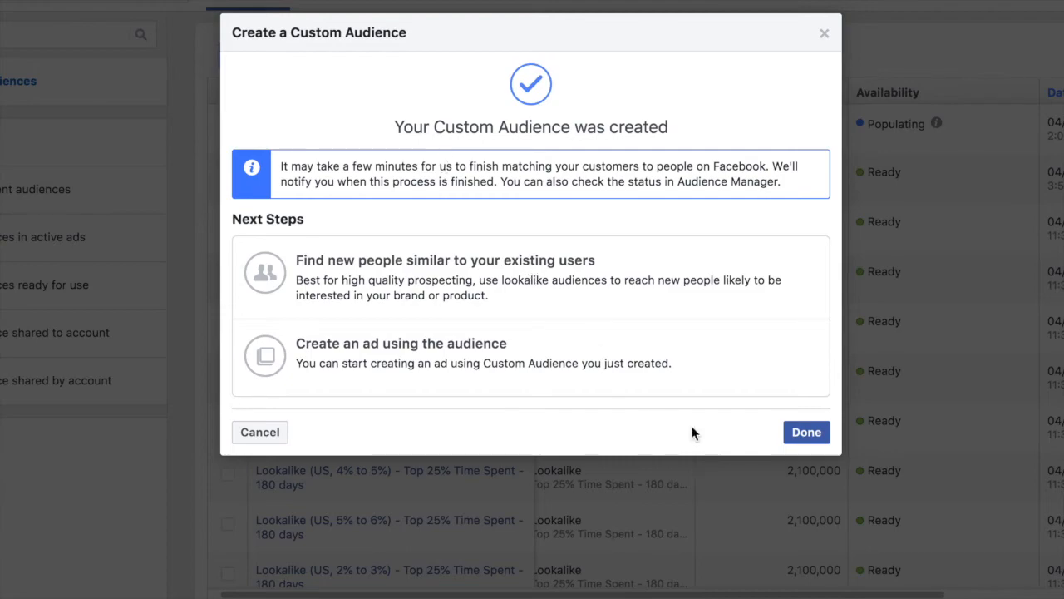
left_click(800, 434)
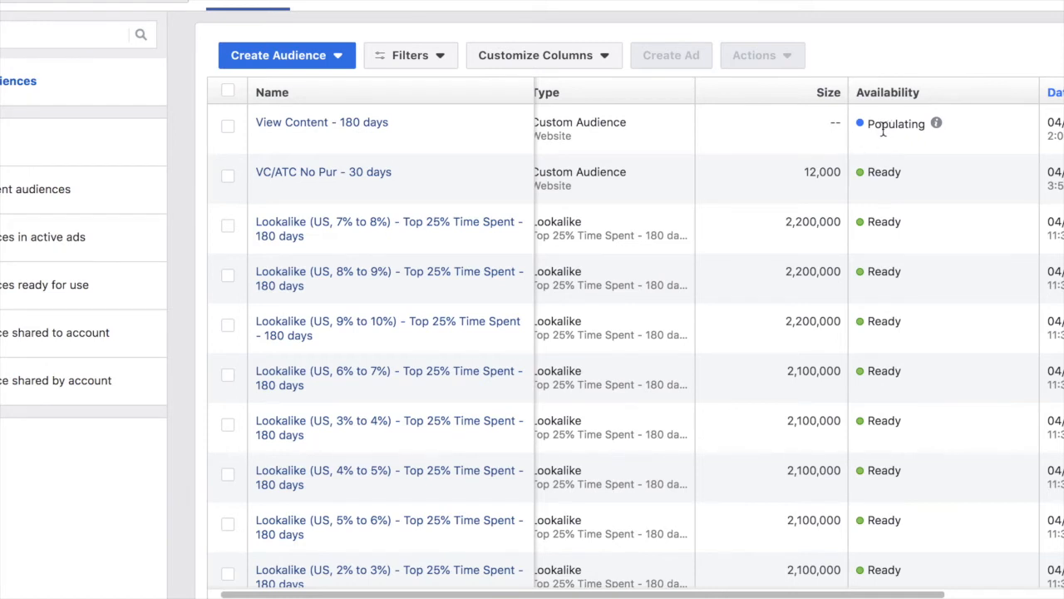
Start a lookalike audience with View Content - 180 days as its source and the United States as its location.
left_click_drag(918, 126, 880, 127)
left_click(879, 128)
left_click(337, 60)
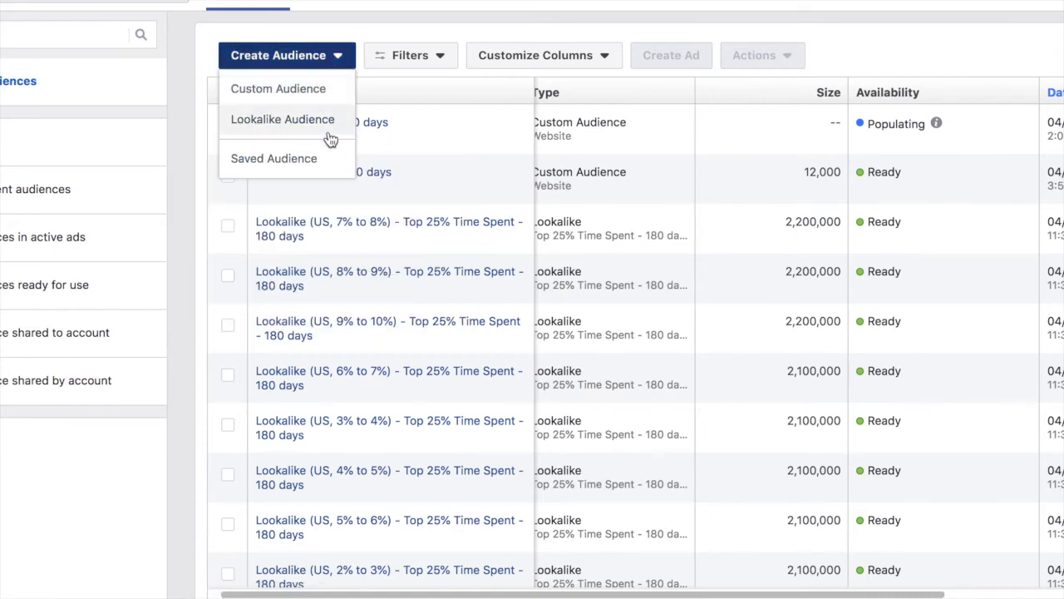
left_click(290, 125)
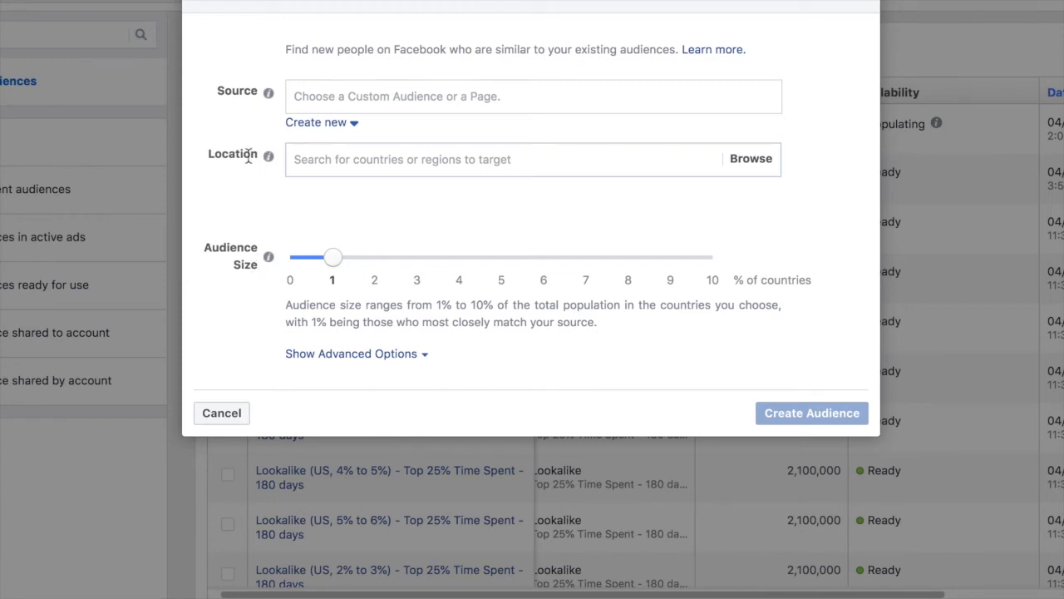
left_click(318, 166)
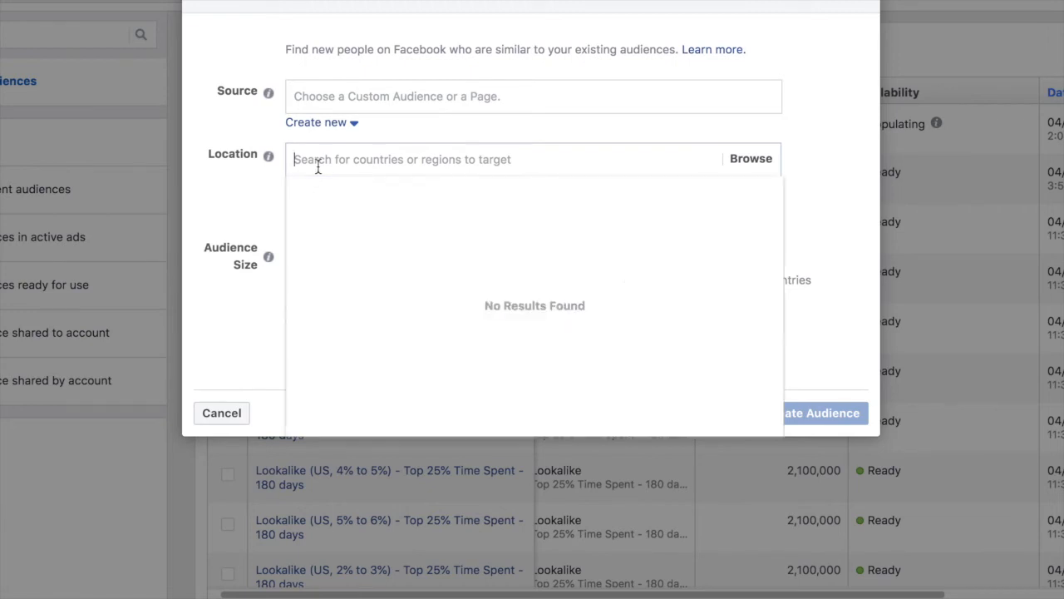
type("United")
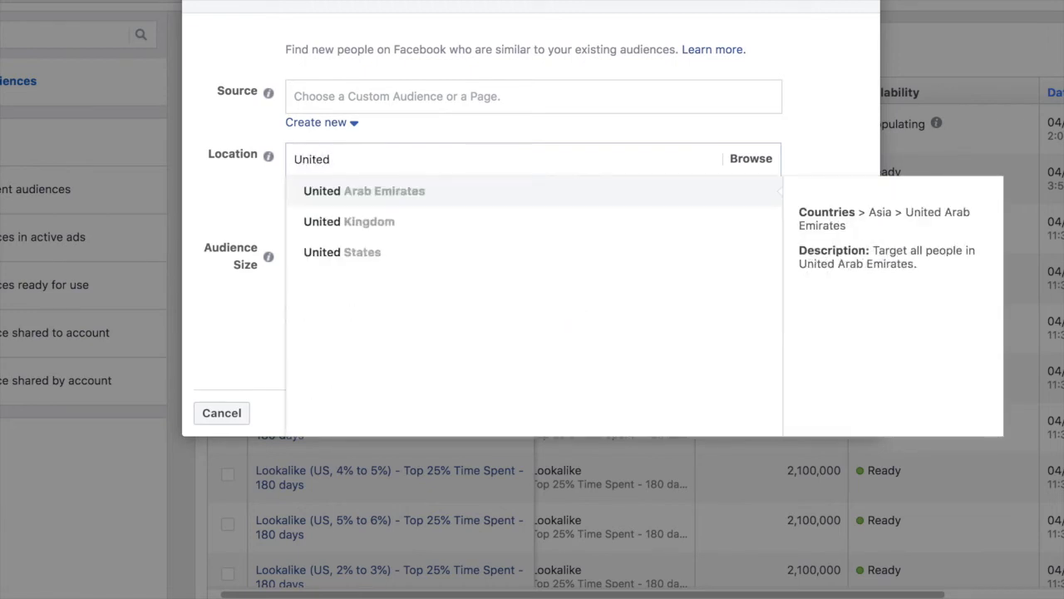
left_click(317, 247)
left_click(247, 220)
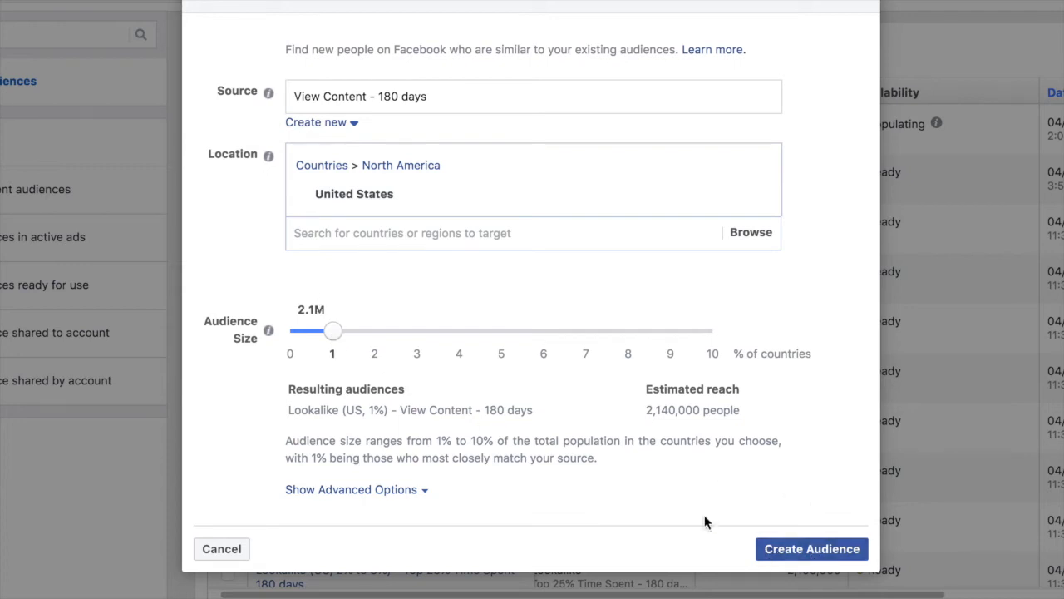
Split the lookalike into 6 audiences covering 1% ranges from 0 to 6% of the country.
left_click(365, 492)
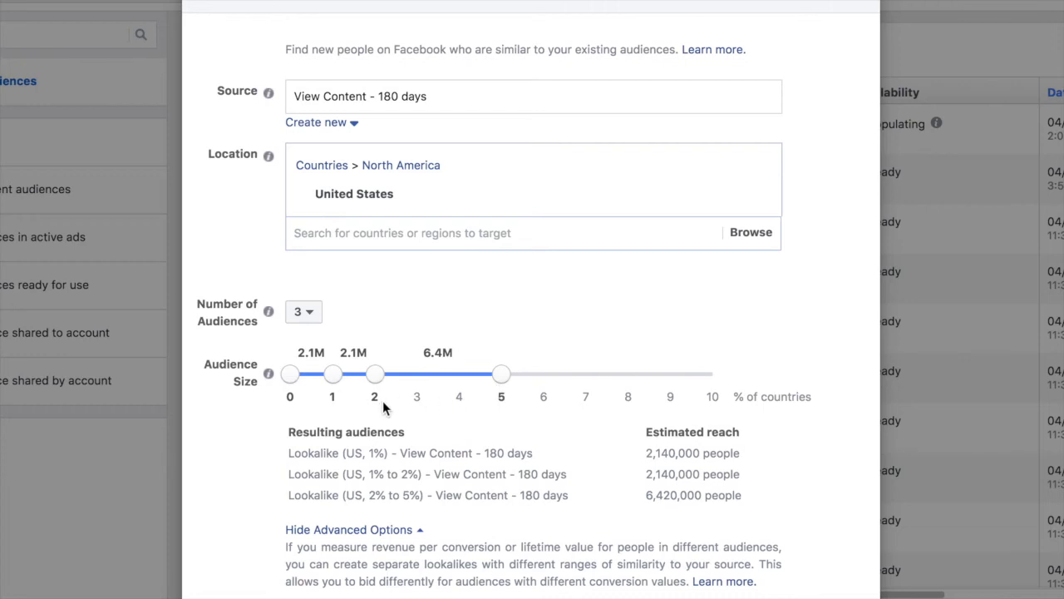
left_click_drag(500, 375, 418, 381)
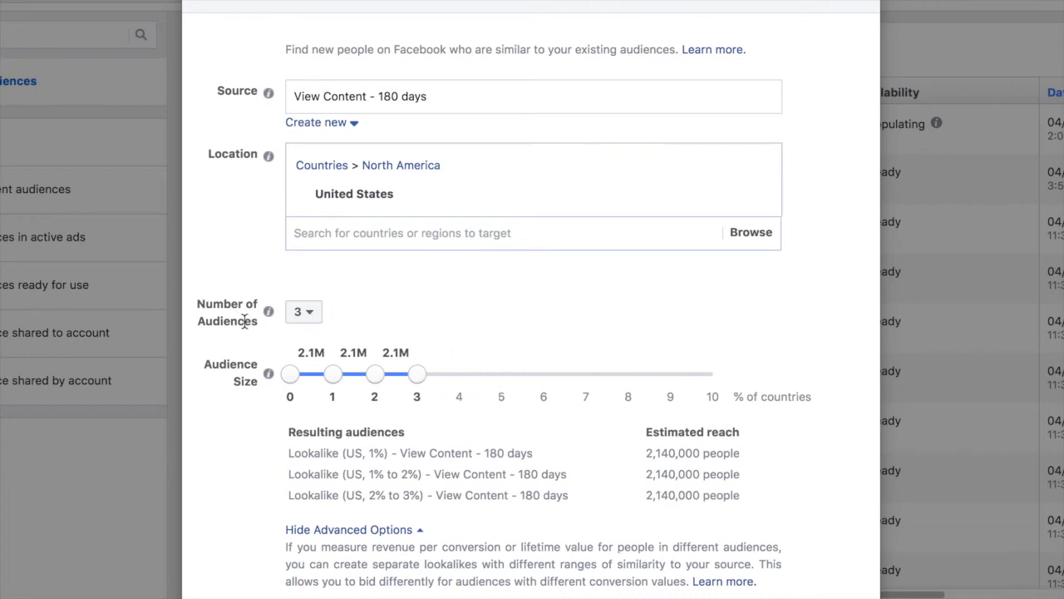
left_click(302, 312)
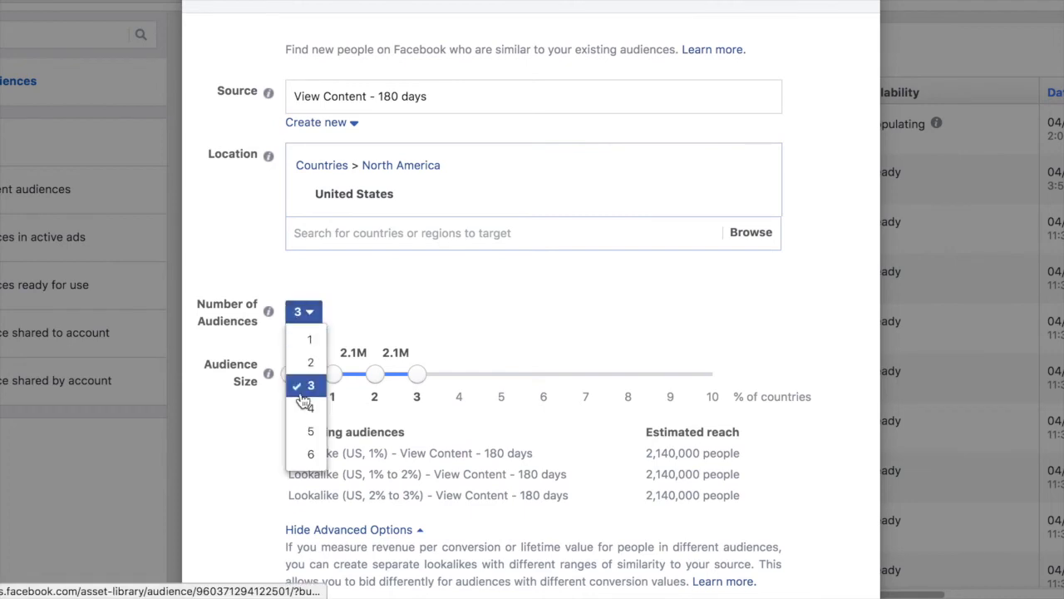
left_click(307, 451)
Create the six View Content lookalike audiences and check the size of the US 1% one in the audience list.
scroll(307, 449, "down", 1)
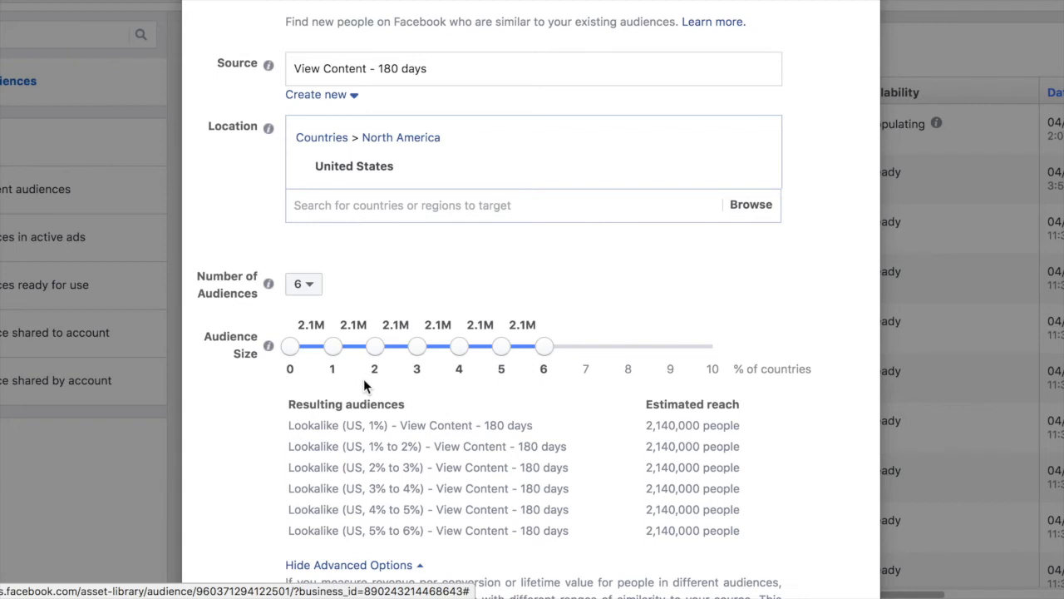
scroll(364, 385, "down", 2)
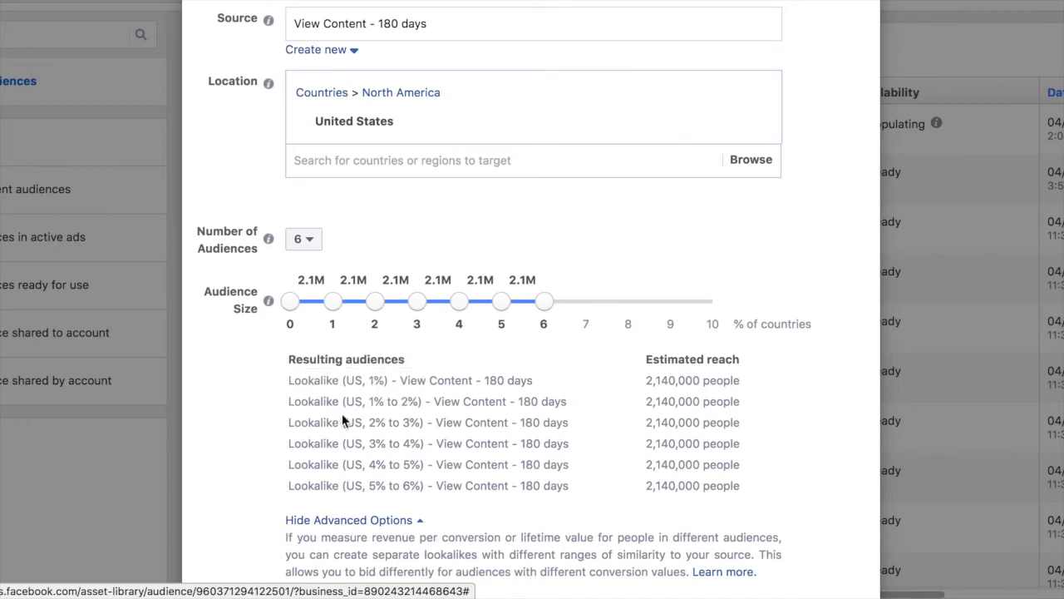
mouse_move(375, 402)
scroll(283, 339, "down", 2)
left_click(782, 539)
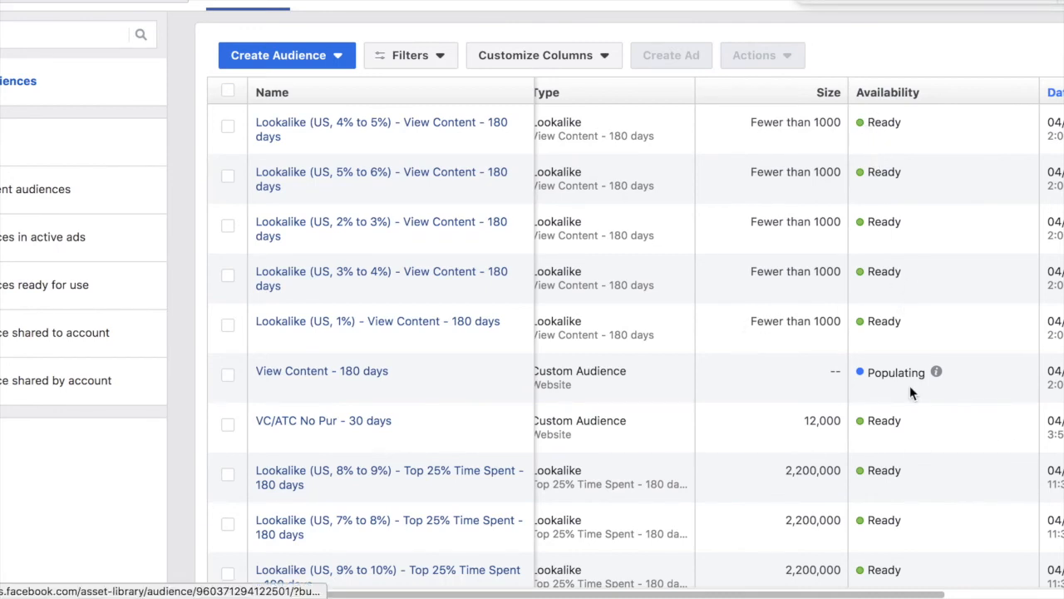
left_click_drag(841, 321, 813, 321)
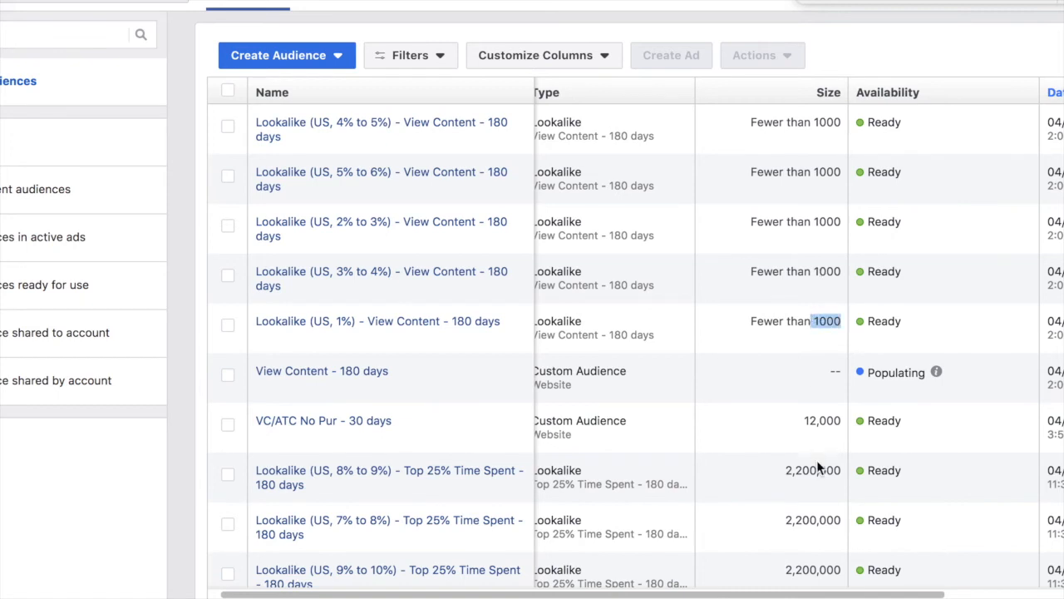
Check the size of the US 8% to 9% Top 25% Time Spent lookalike in the audience list.
left_click(782, 484)
left_click_drag(841, 470, 798, 474)
left_click(798, 474)
Start another lookalike audience with View Content - 180 days as its source and the United States as its location.
left_click(336, 56)
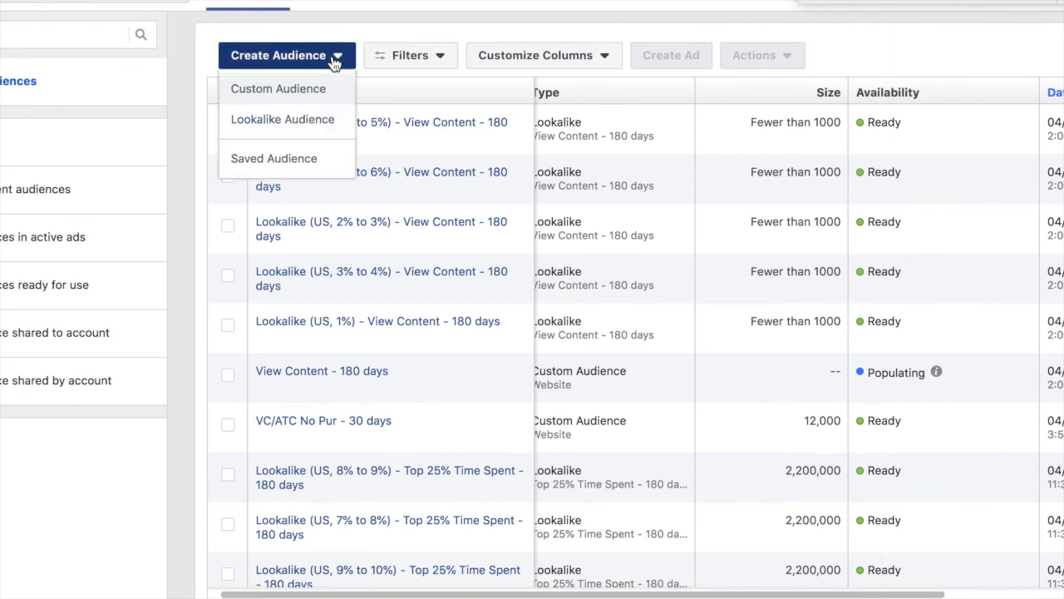
left_click(291, 132)
left_click(296, 161)
type("Unit")
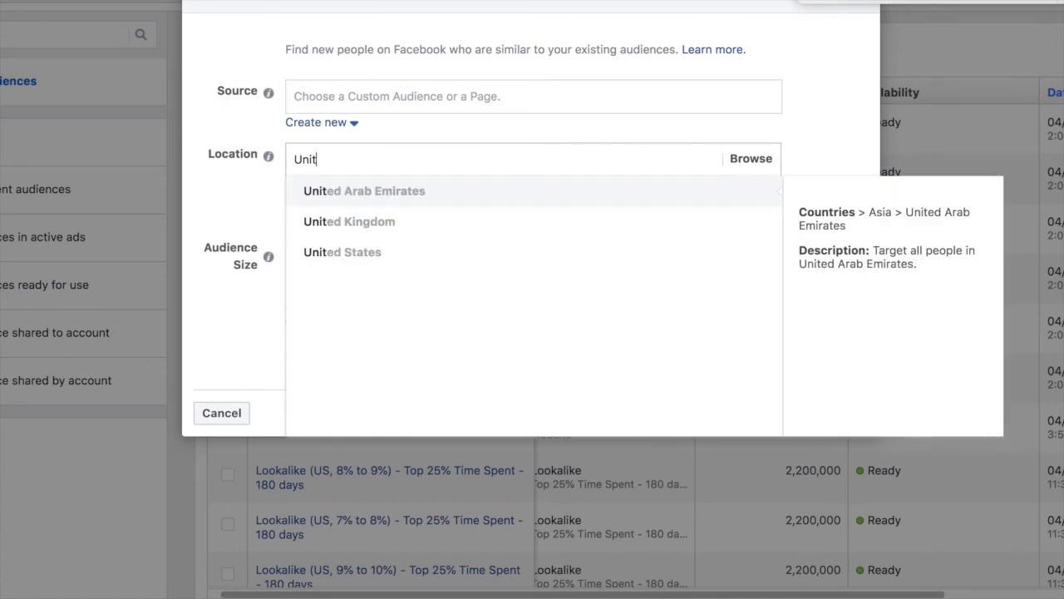
left_click(311, 252)
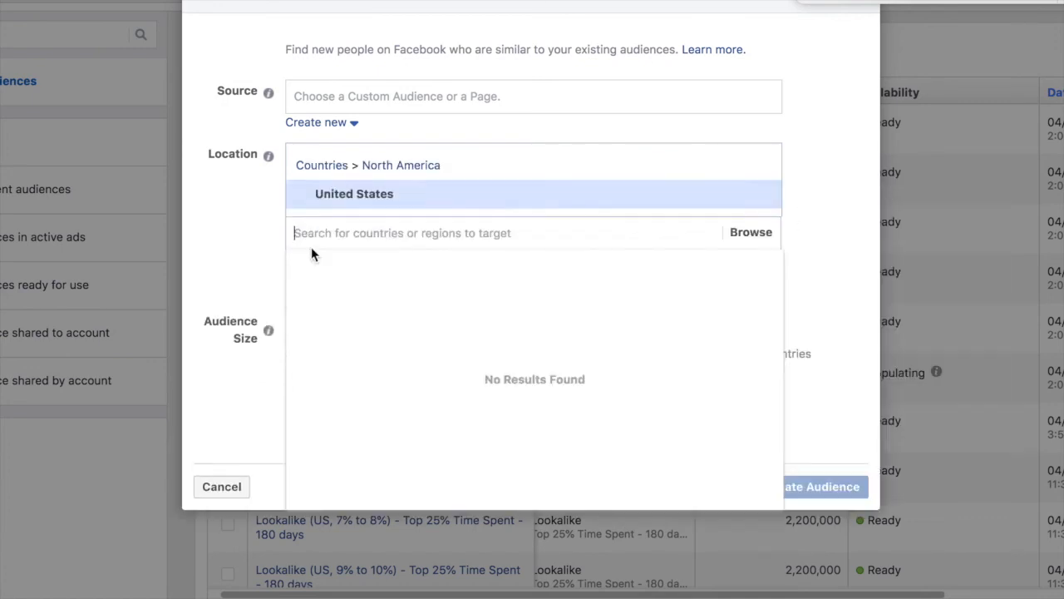
left_click(263, 123)
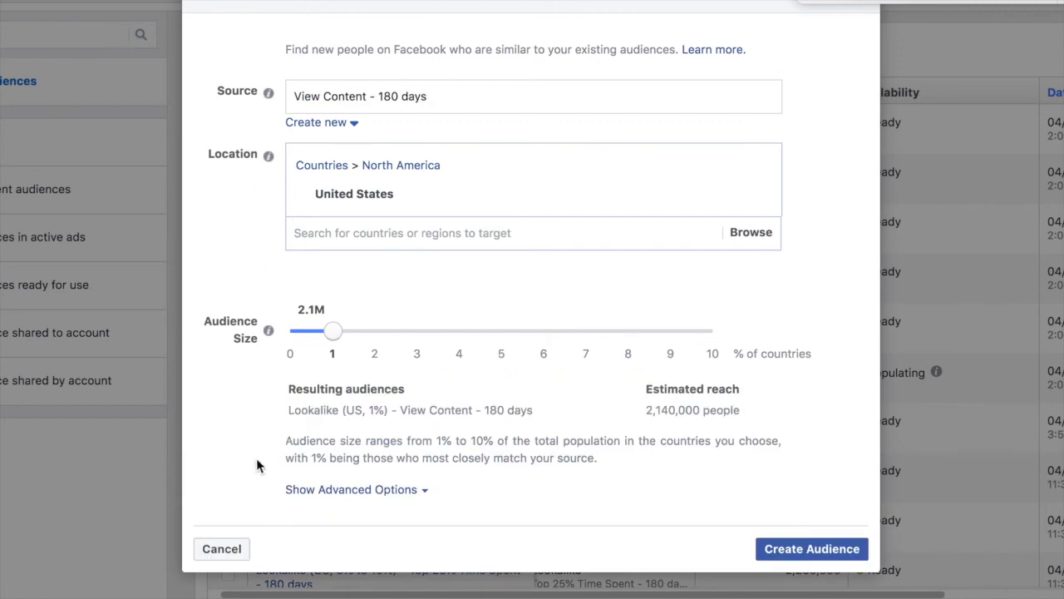
Show the advanced options and set the boundaries of the three audiences to 7, 8, 9 and 10% of the country.
left_click(337, 491)
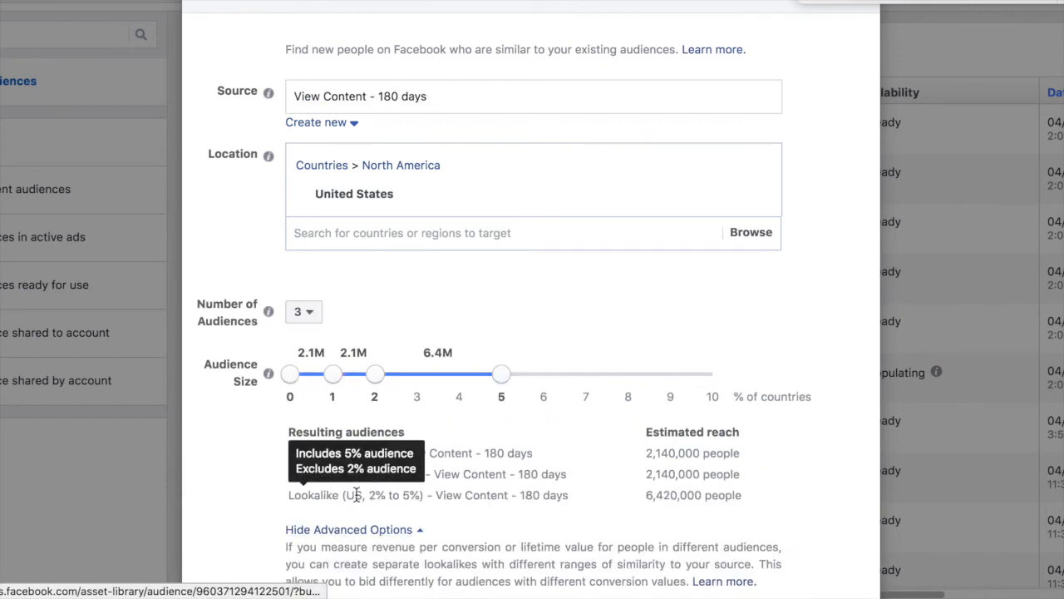
left_click_drag(502, 376, 717, 394)
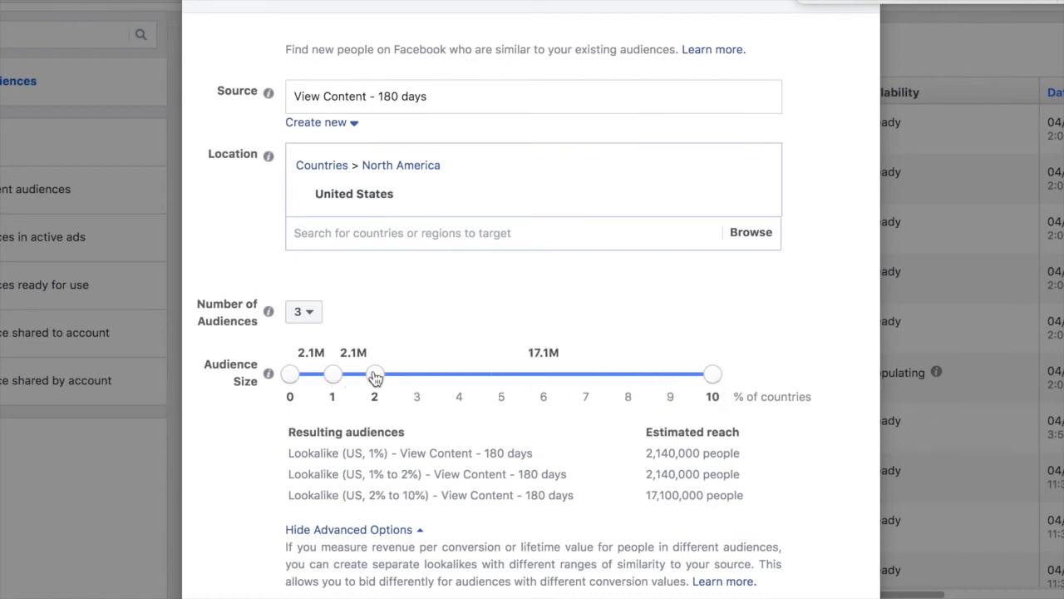
left_click_drag(376, 379, 674, 376)
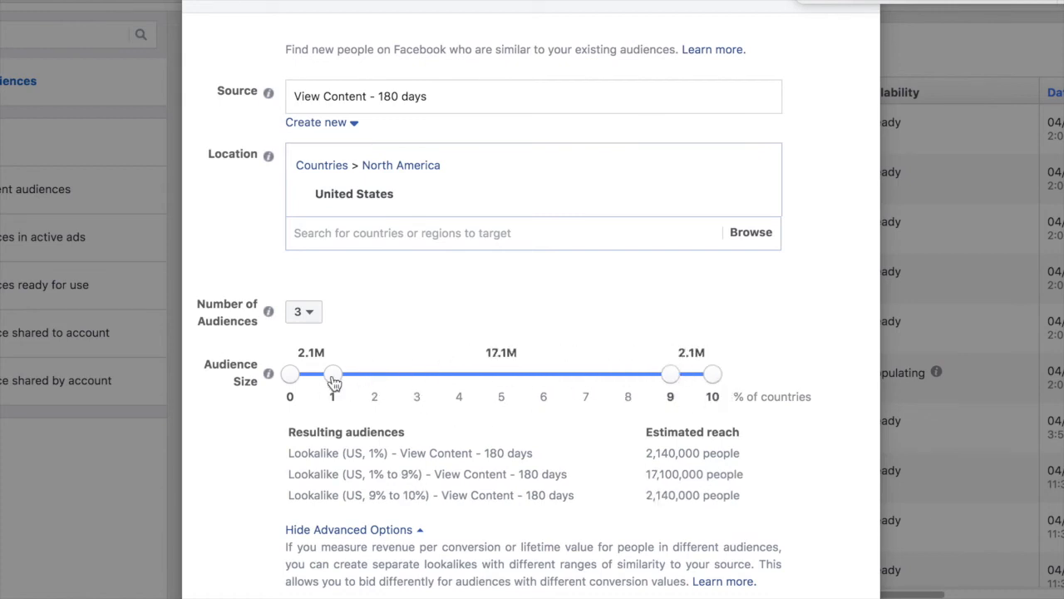
left_click_drag(336, 380, 633, 389)
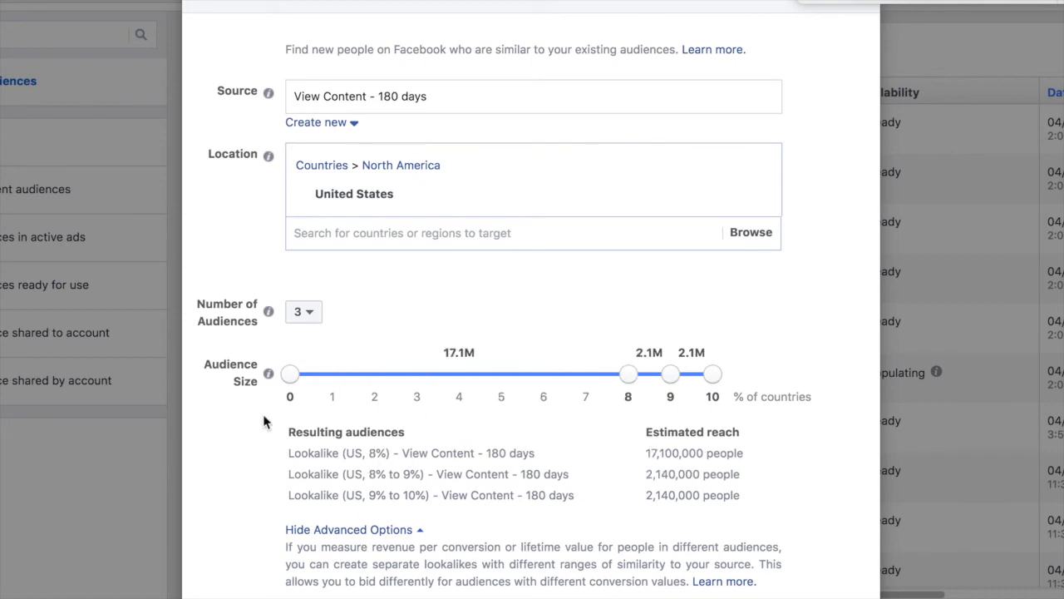
left_click_drag(291, 382, 585, 387)
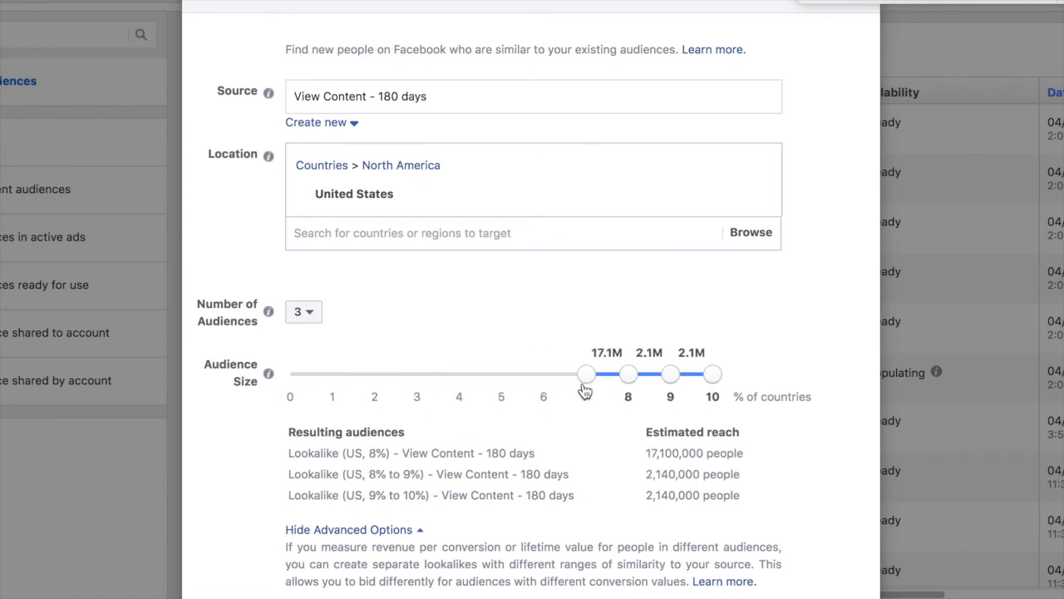
Set the number of audiences to 4 in 1% ranges from 6 to 10% and create them.
left_click(298, 317)
left_click(309, 408)
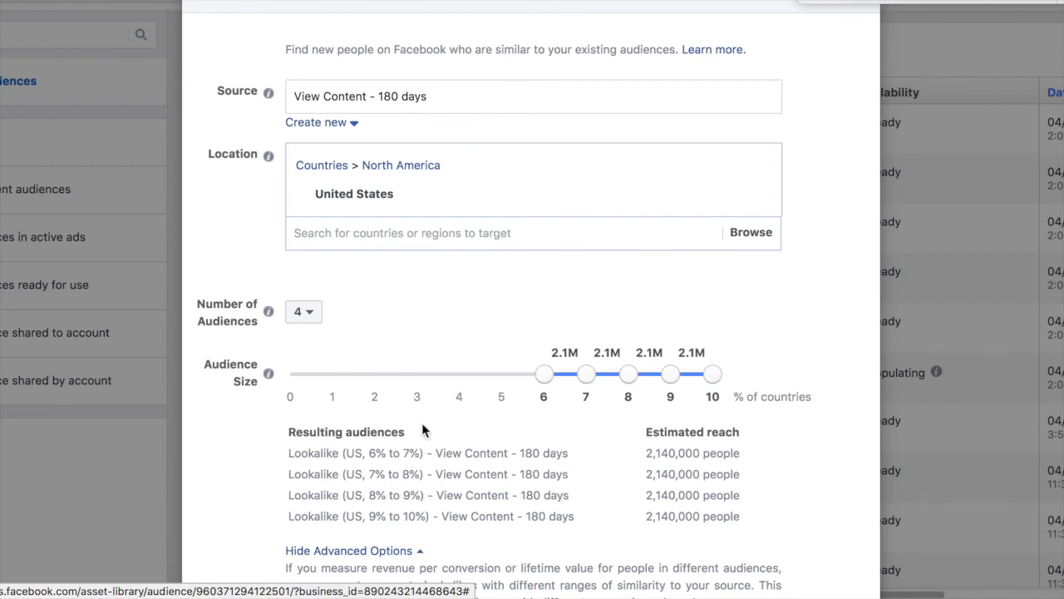
scroll(422, 429, "down", 3)
left_click(813, 548)
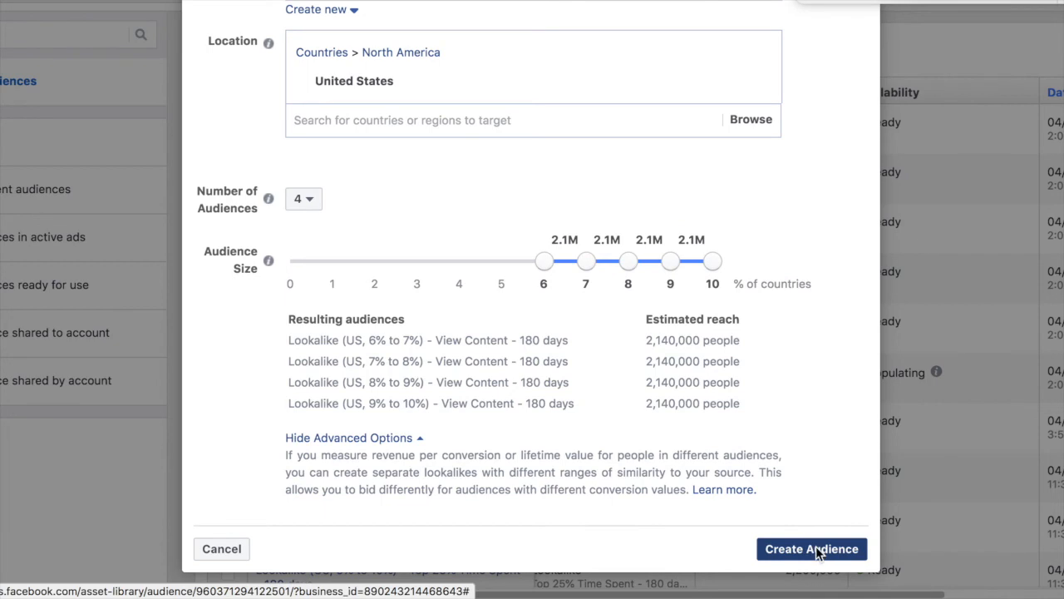